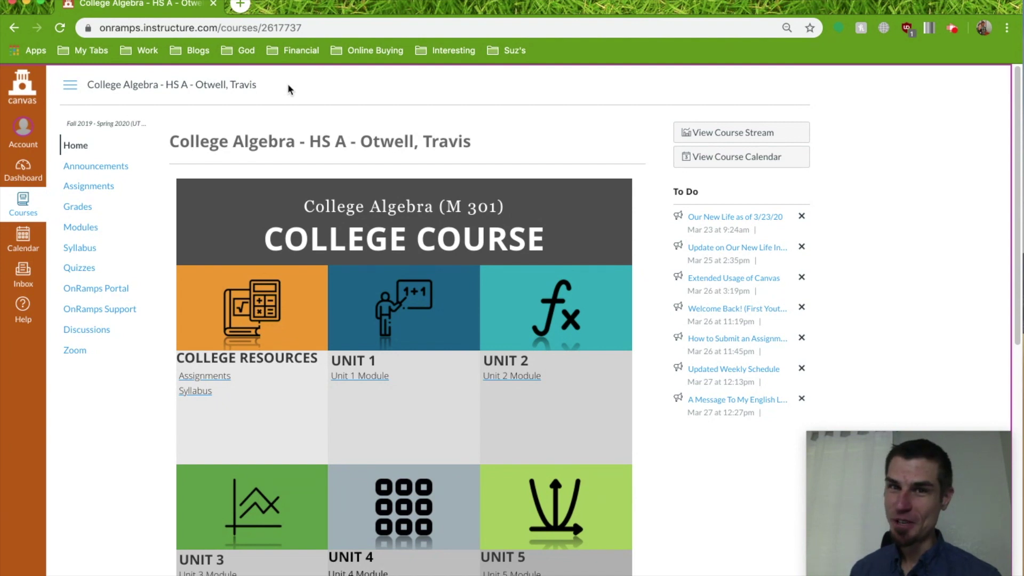
Step: Go to the College Algebra course's Zoom page from the course navigation
left_click(194, 140)
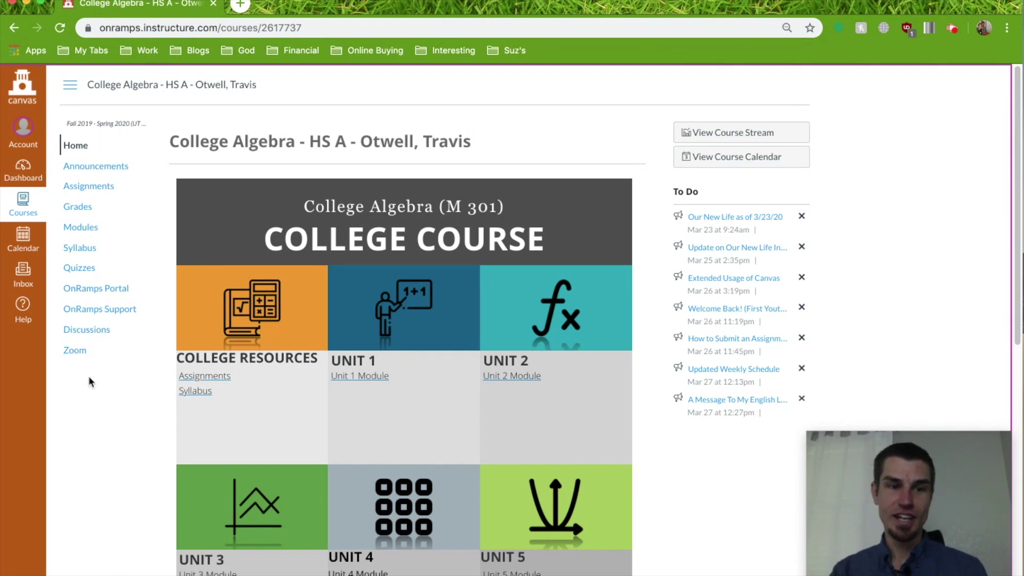
left_click(75, 354)
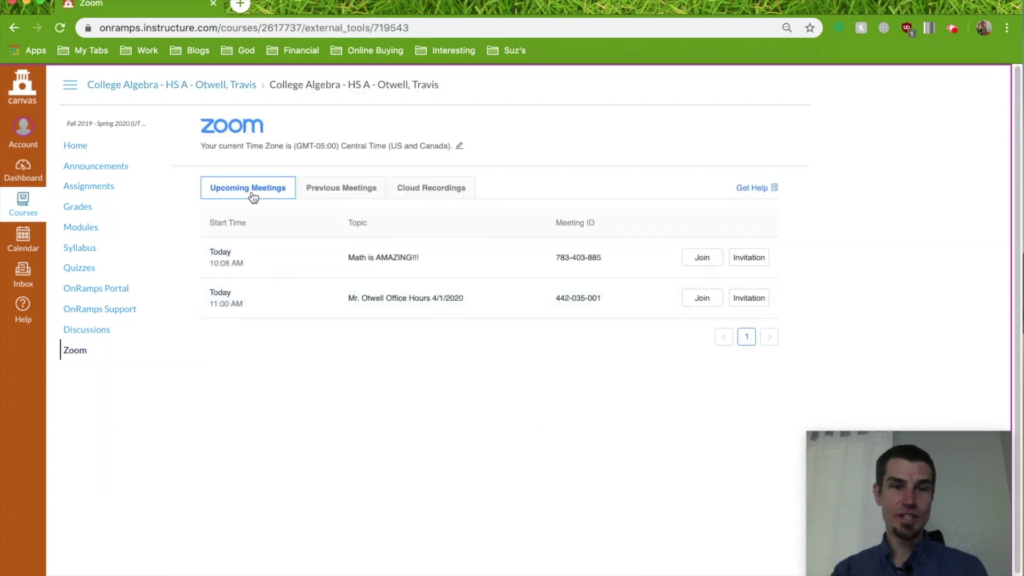
left_click(431, 199)
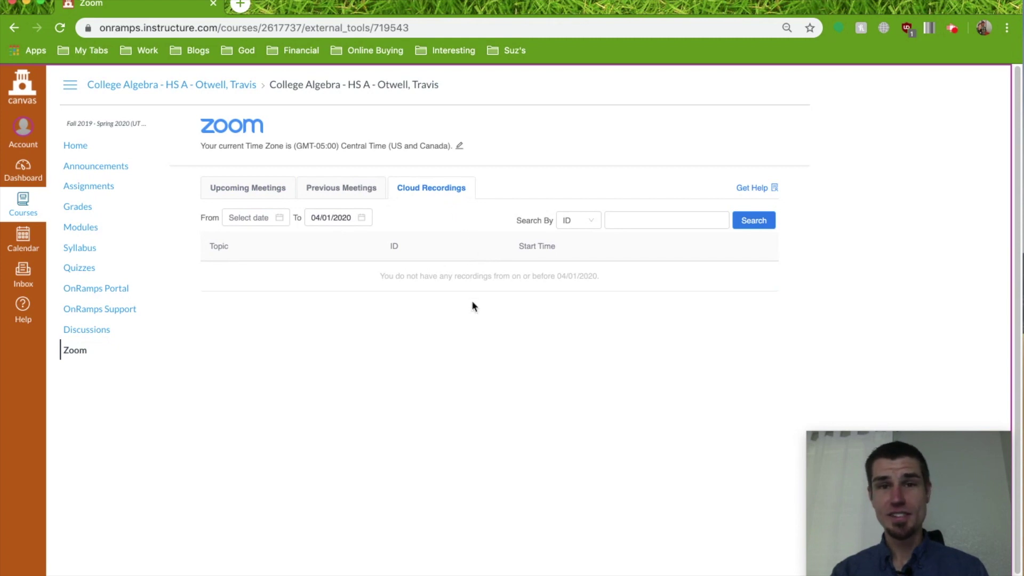
left_click(243, 184)
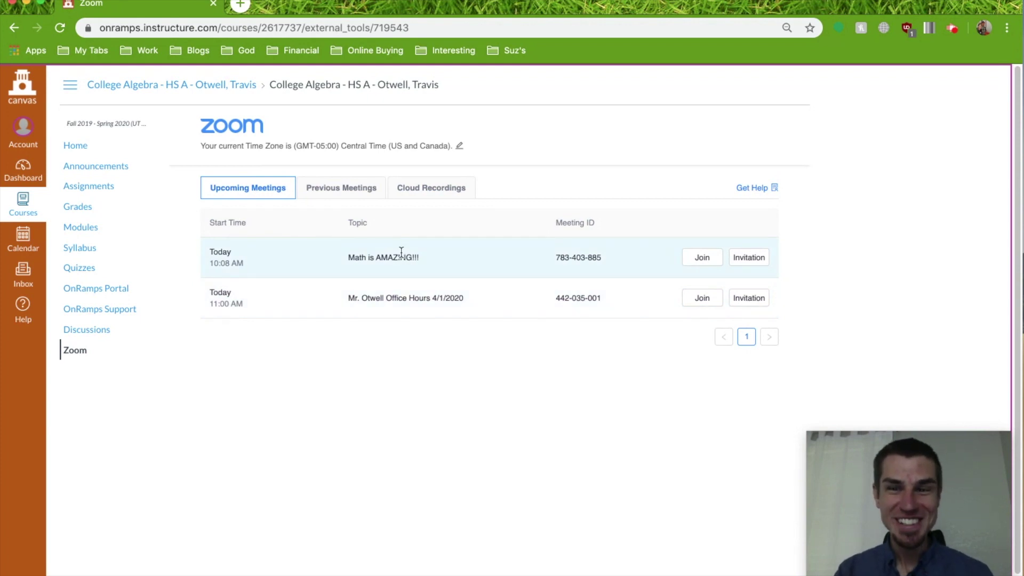
Step: Join the 'Math is AMAZING!!!' meeting and let the browser open it in the Zoom app
left_click(702, 258)
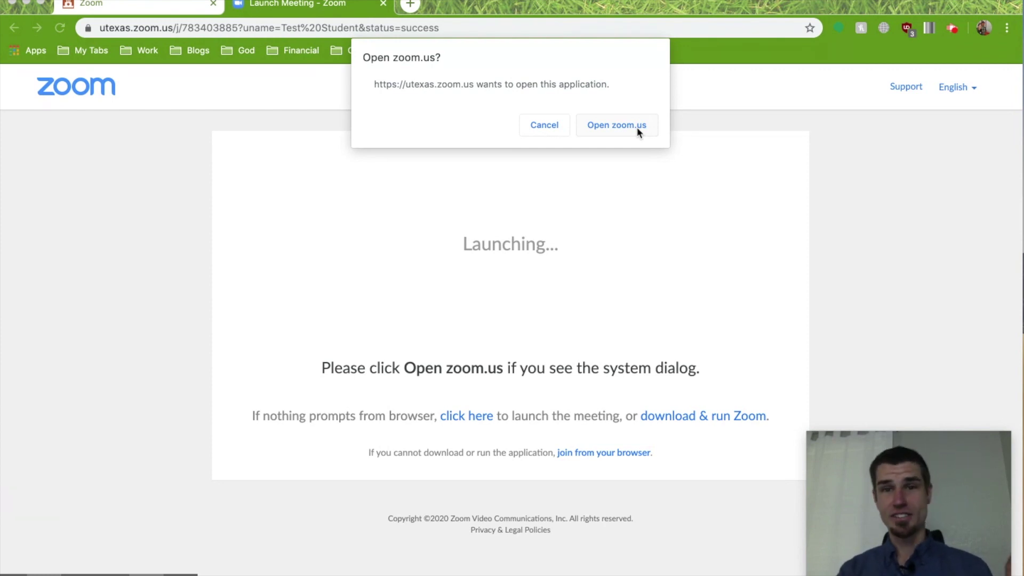
left_click(636, 126)
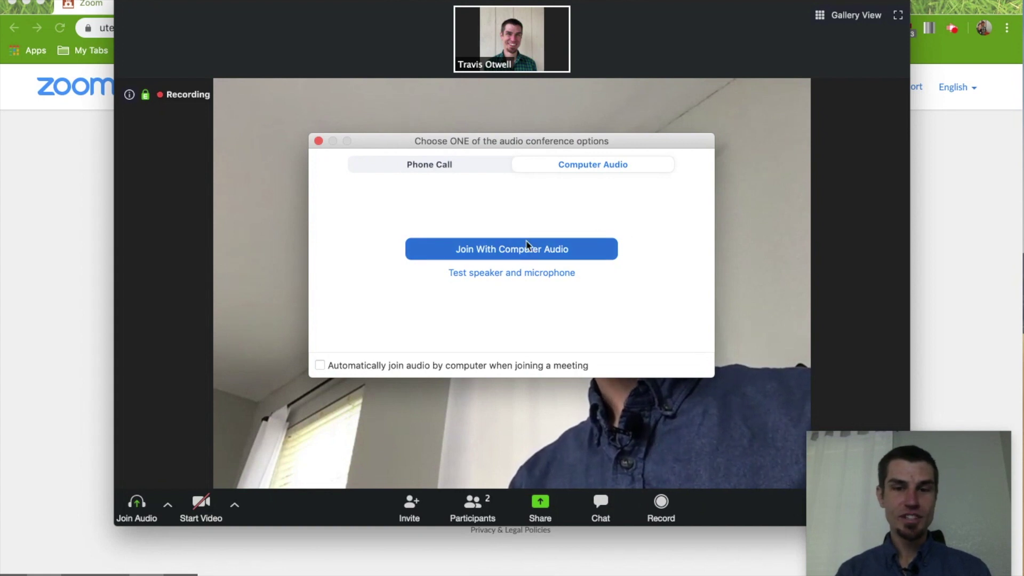
Step: Join with computer audio, unmute then mute the microphone, and switch the camera on and off
left_click(524, 255)
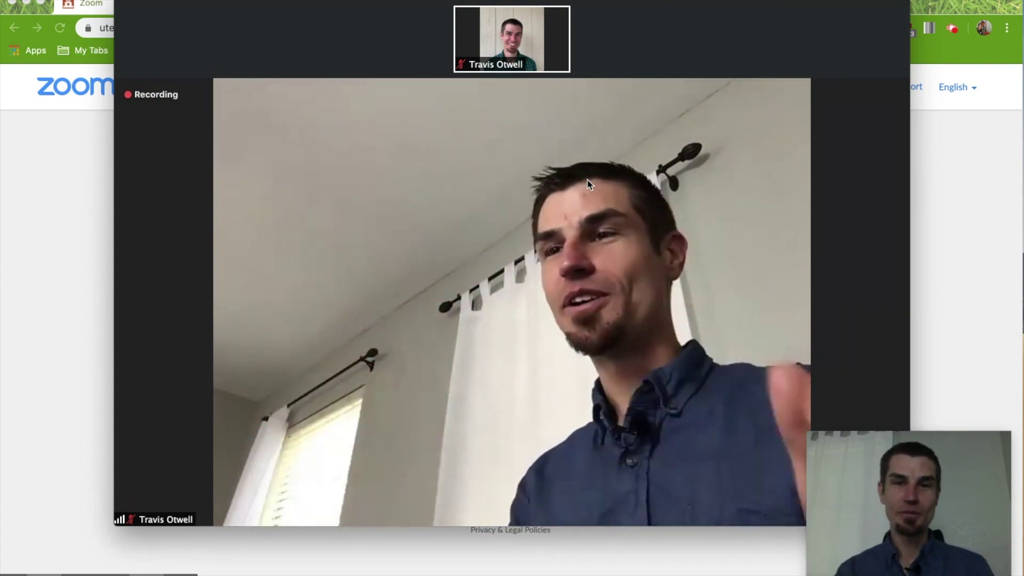
mouse_move(581, 179)
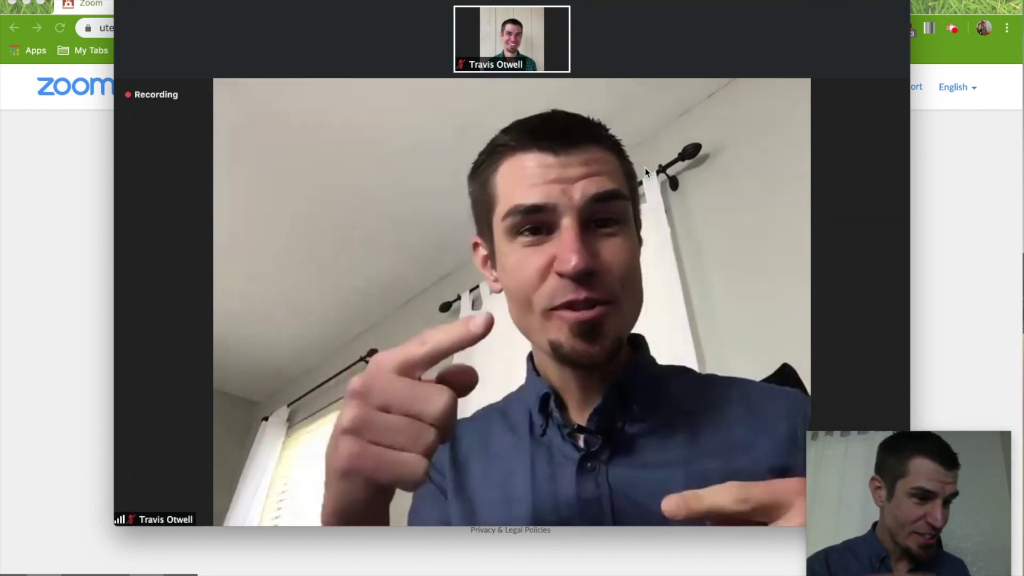
mouse_move(605, 27)
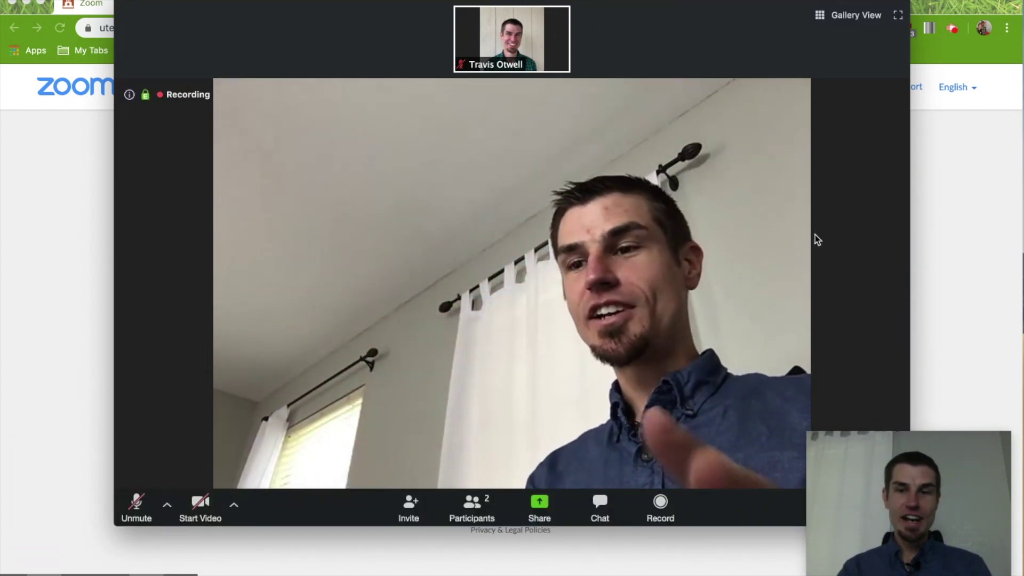
left_click(137, 513)
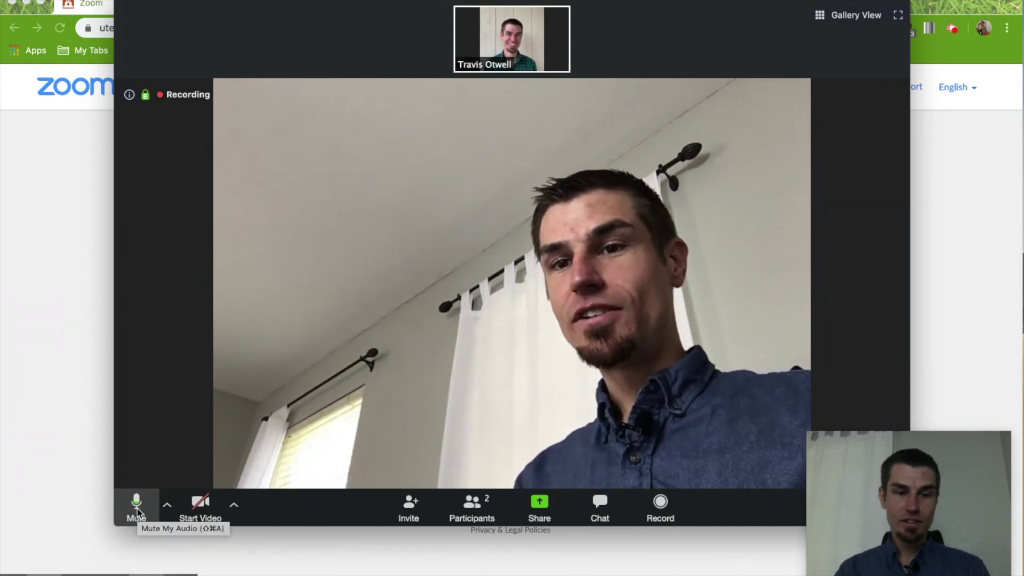
left_click(137, 514)
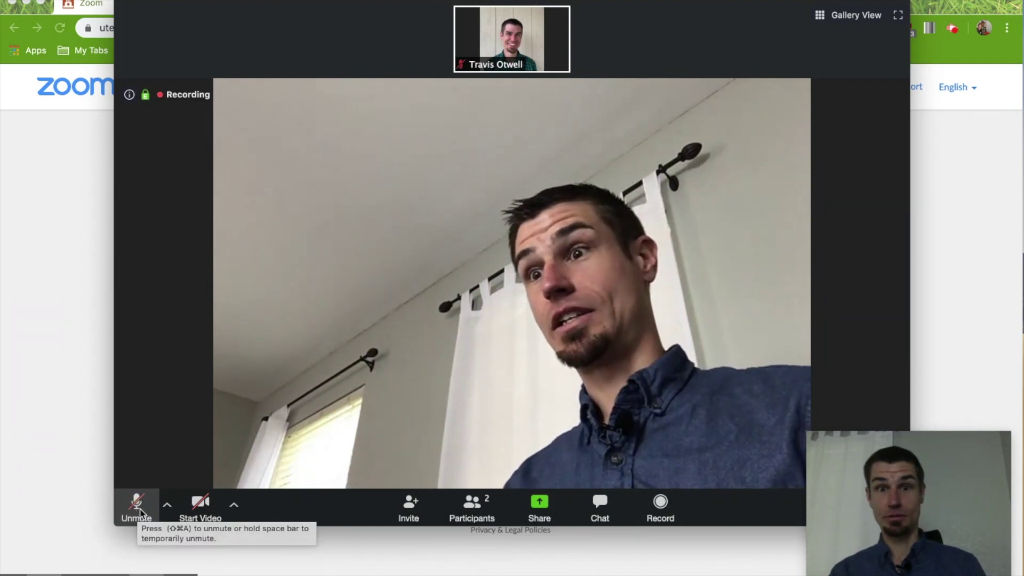
left_click(200, 514)
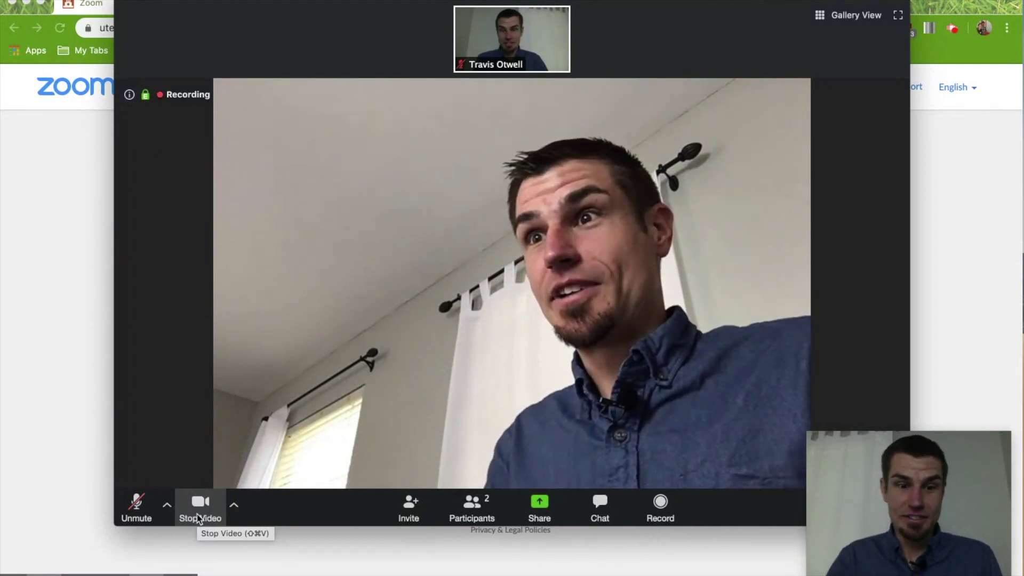
left_click(199, 516)
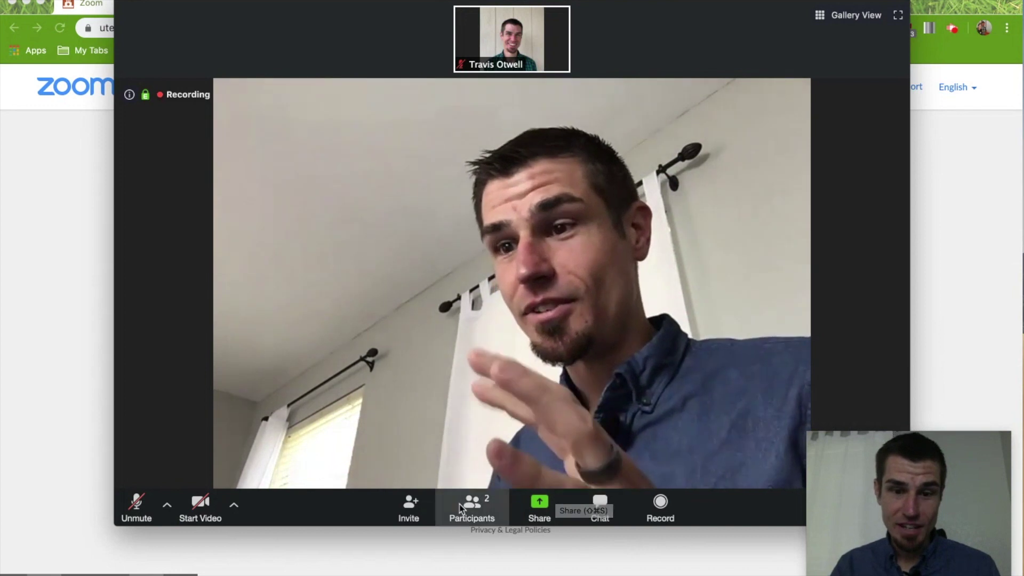
Step: Show the Participants panel, answer yes to the host, and raise then lower a hand
left_click(472, 509)
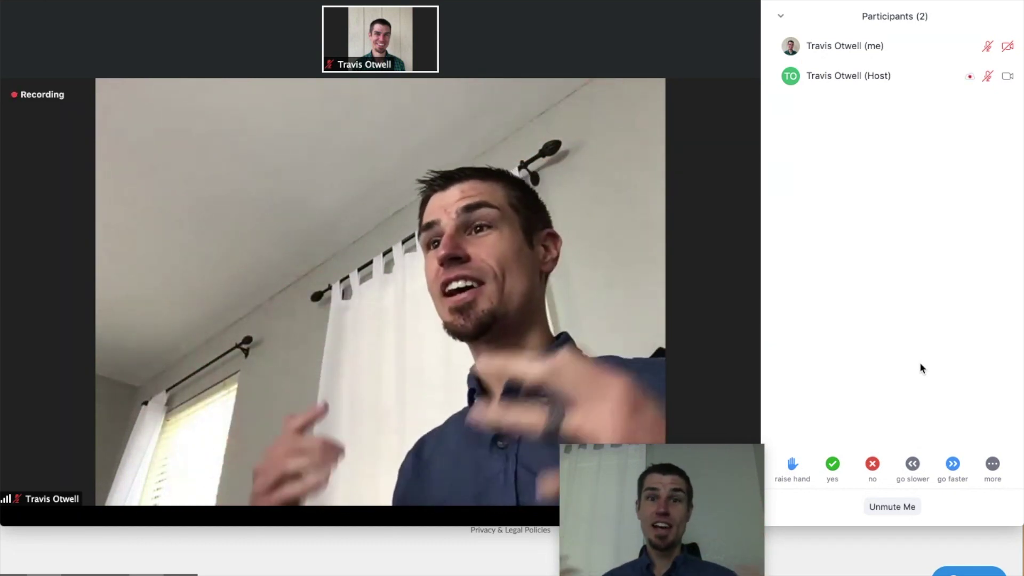
left_click(832, 466)
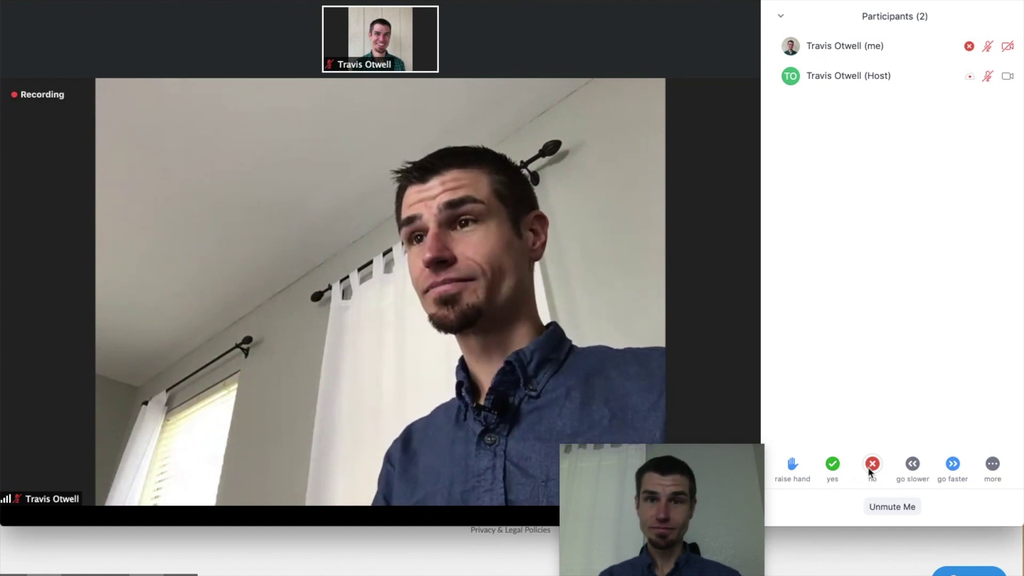
left_click(800, 468)
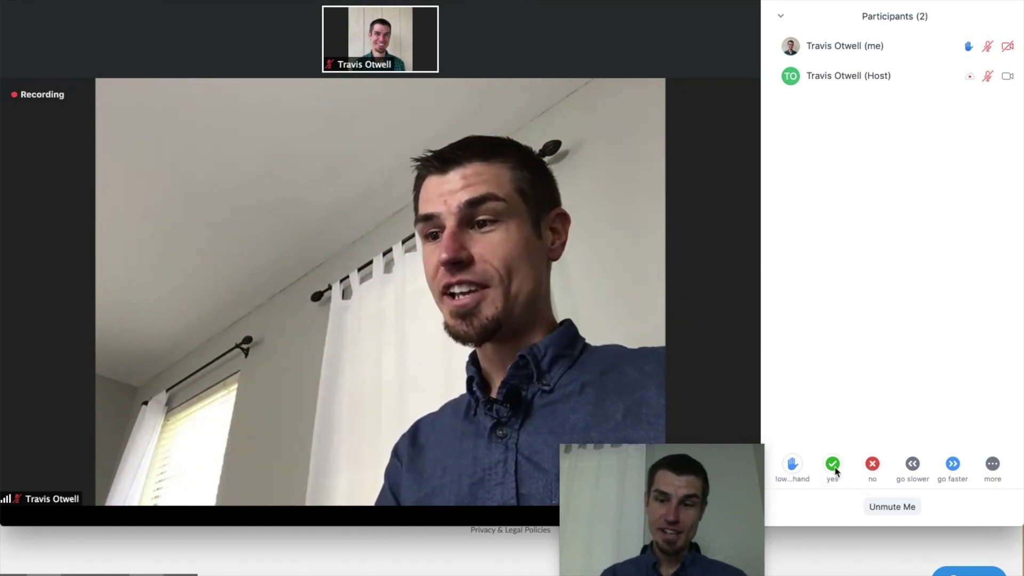
left_click(832, 466)
Step: Change the answer to no, back to yes, withdraw it, and show more reactions
left_click(870, 465)
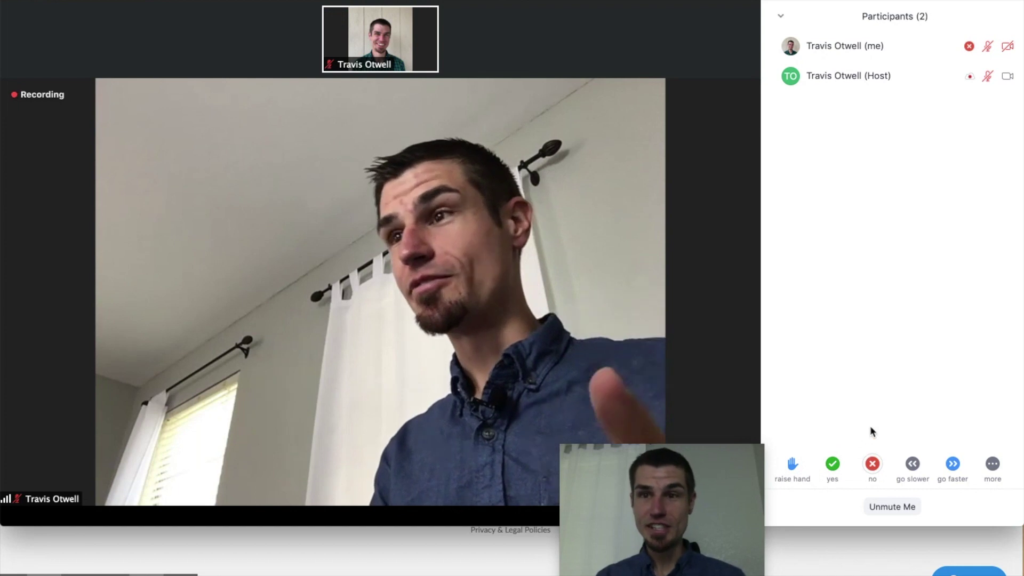
mouse_move(938, 47)
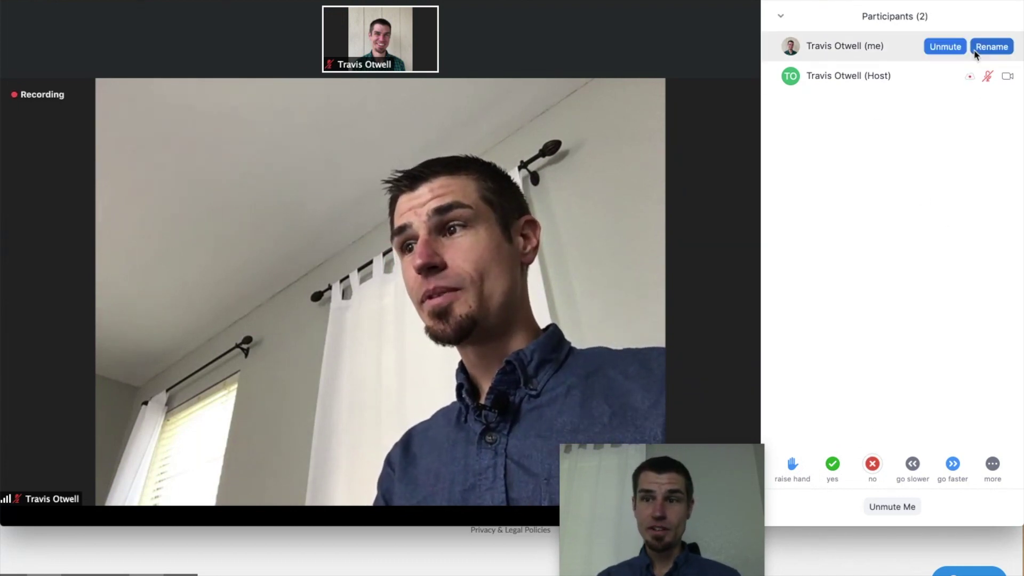
left_click(829, 465)
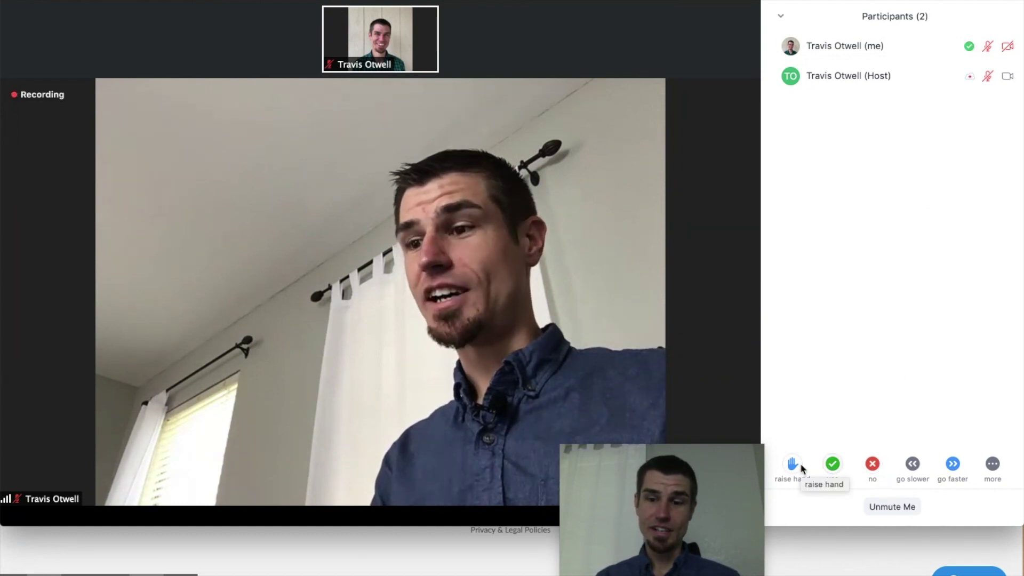
left_click(833, 465)
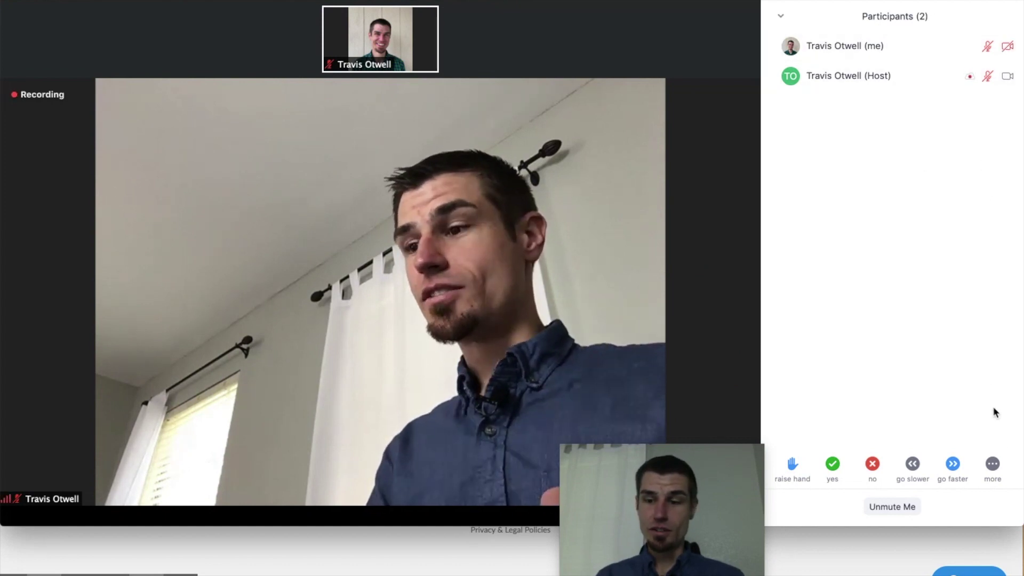
left_click(993, 470)
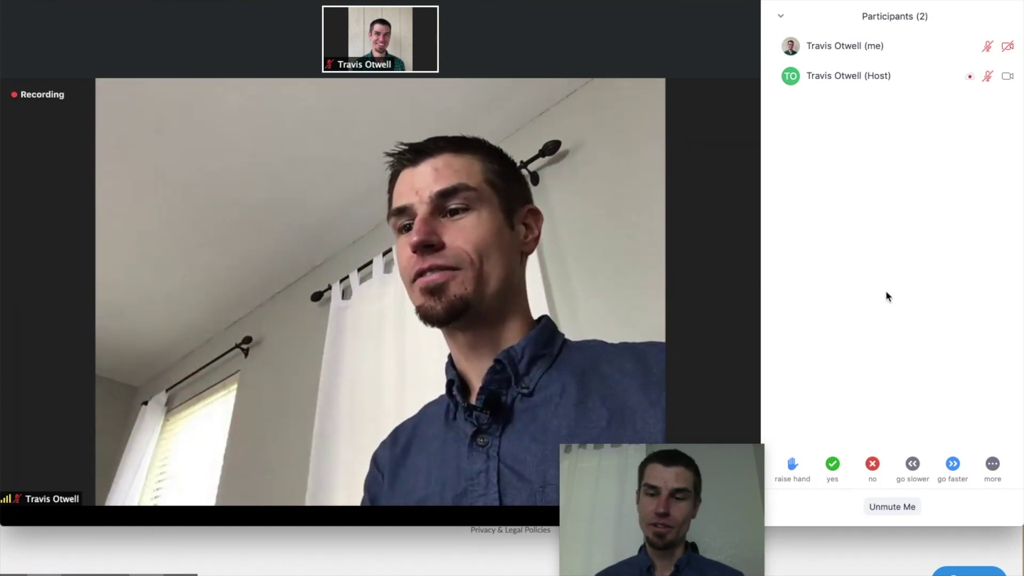
mouse_move(440, 394)
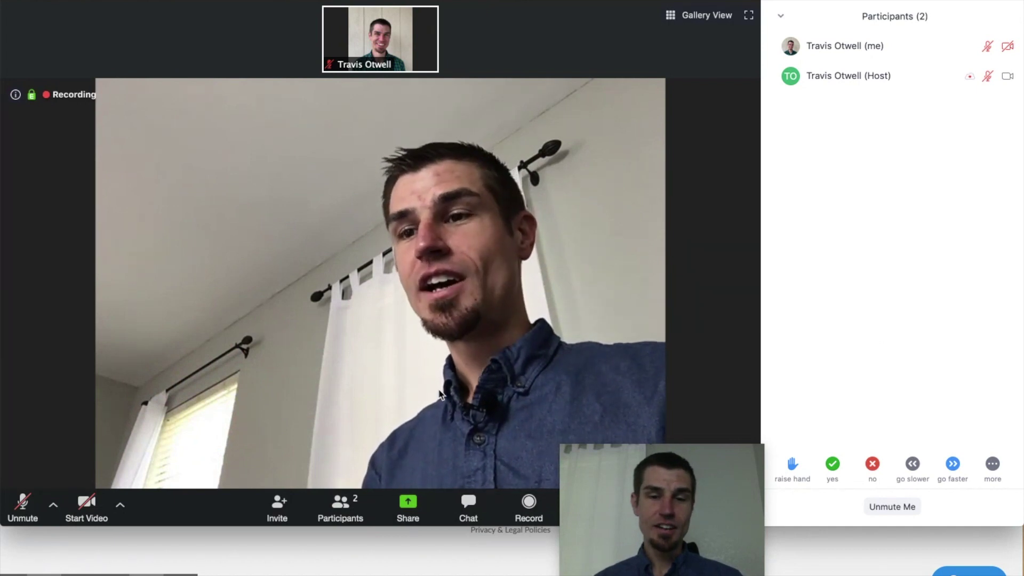
Step: Open the group chat and position its window over the Participants panel
left_click(469, 504)
left_click_drag(469, 83, 823, 129)
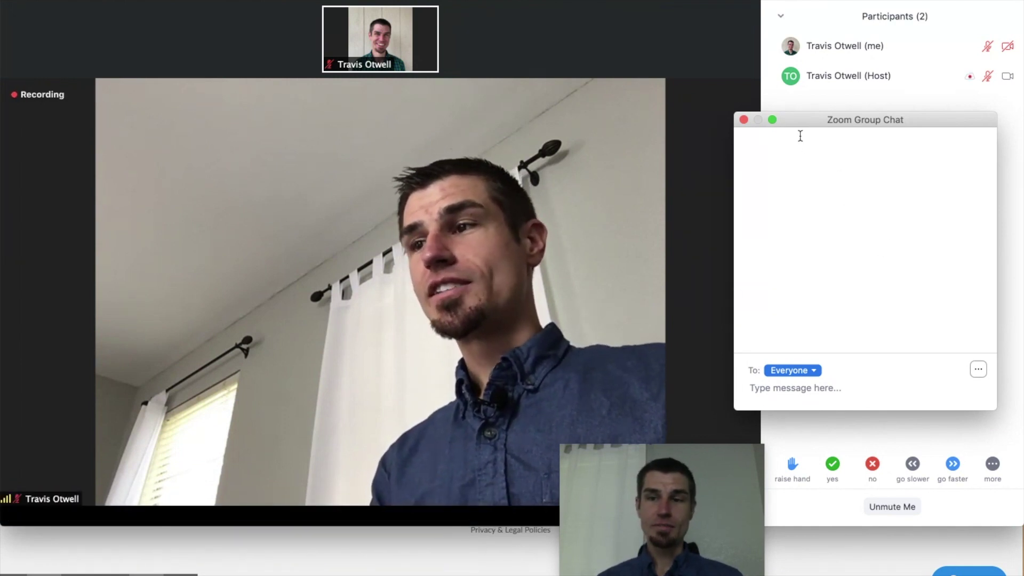
left_click_drag(808, 124, 836, 164)
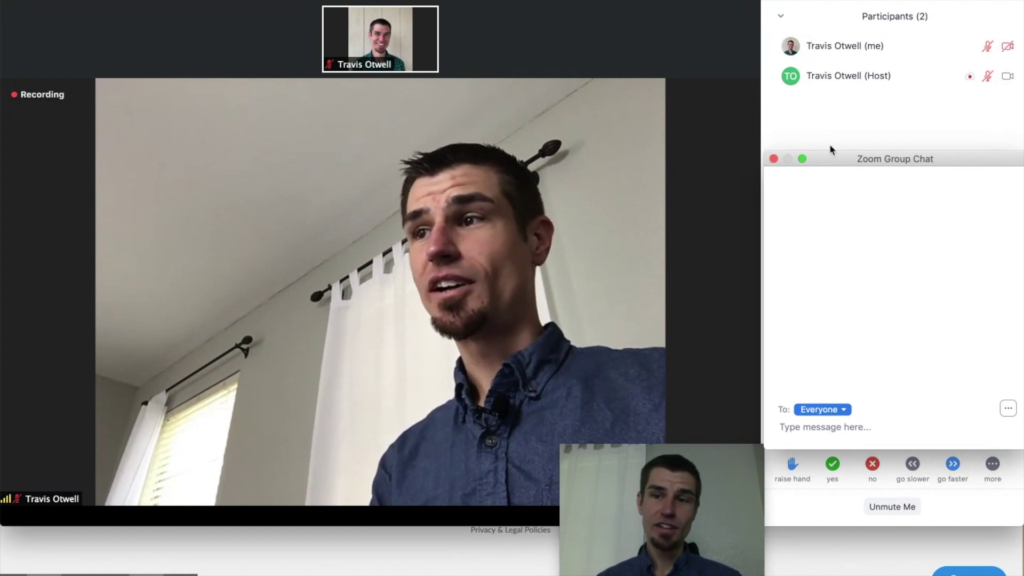
left_click_drag(833, 157, 819, 136)
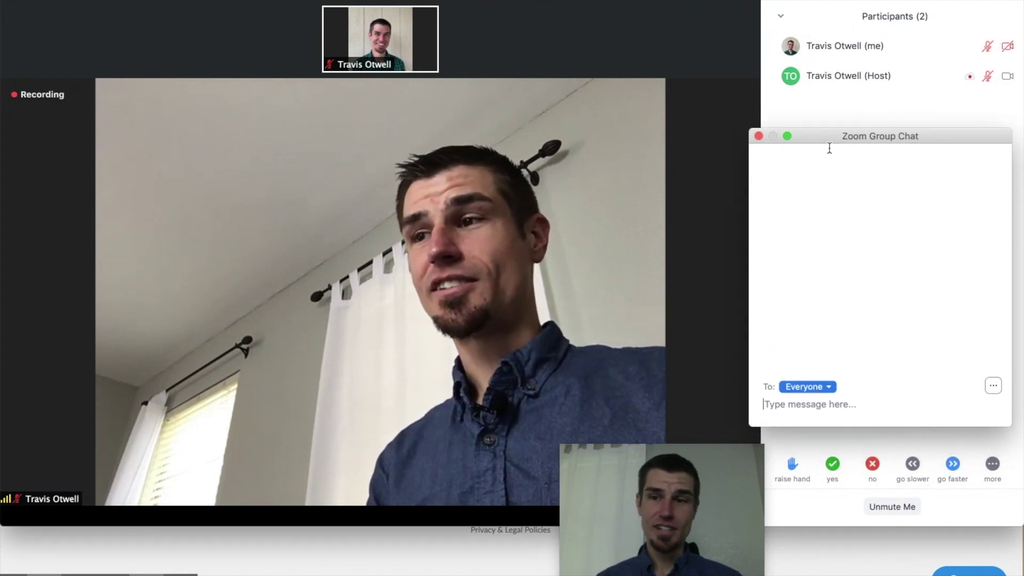
Step: Send 'Hey oh!' to everyone and 'Me' privately to the host, then readdress chat to Everyone
left_click(834, 407)
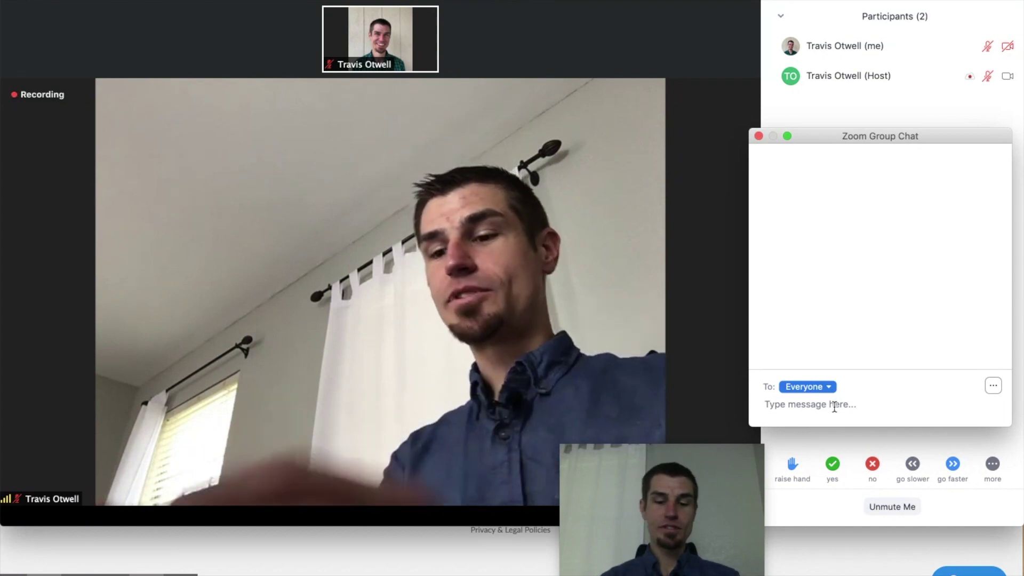
type("Hey oh!")
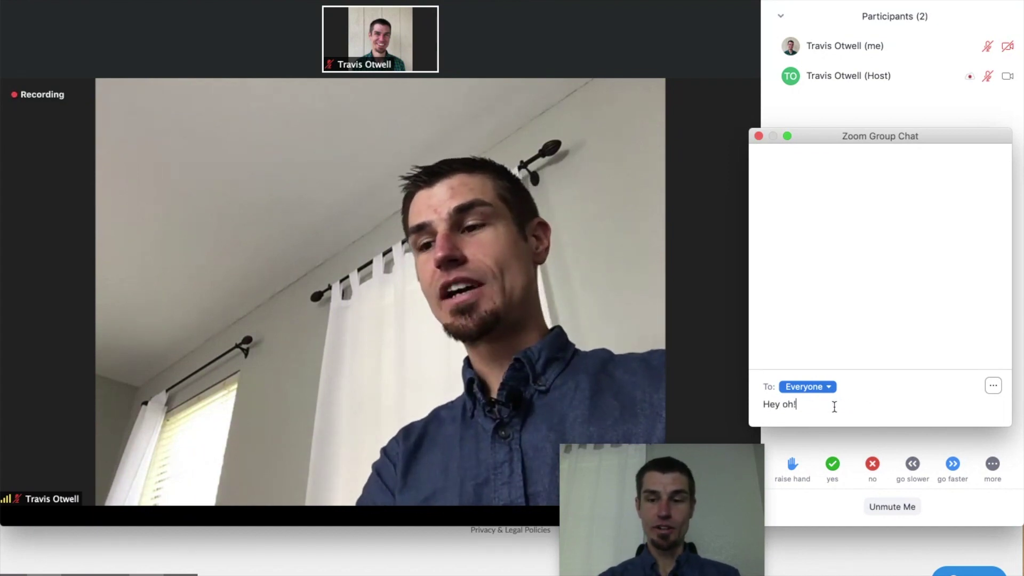
left_click(828, 387)
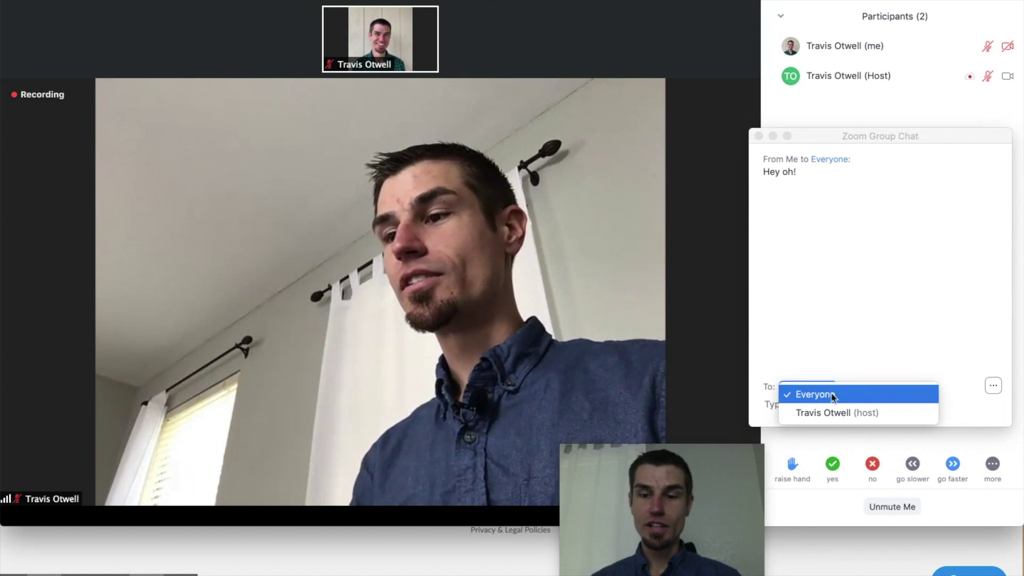
left_click(845, 413)
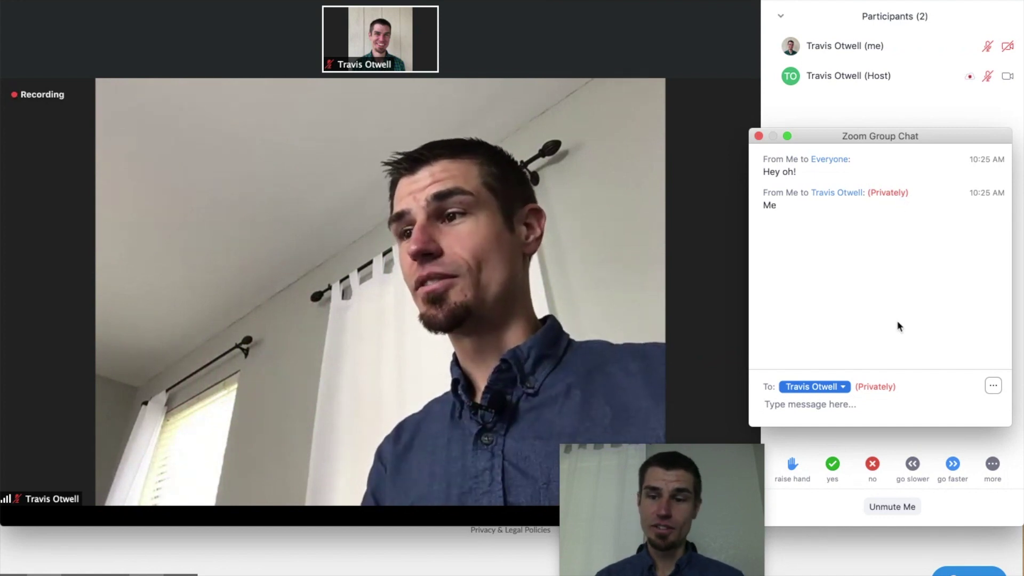
left_click(843, 389)
left_click(840, 393)
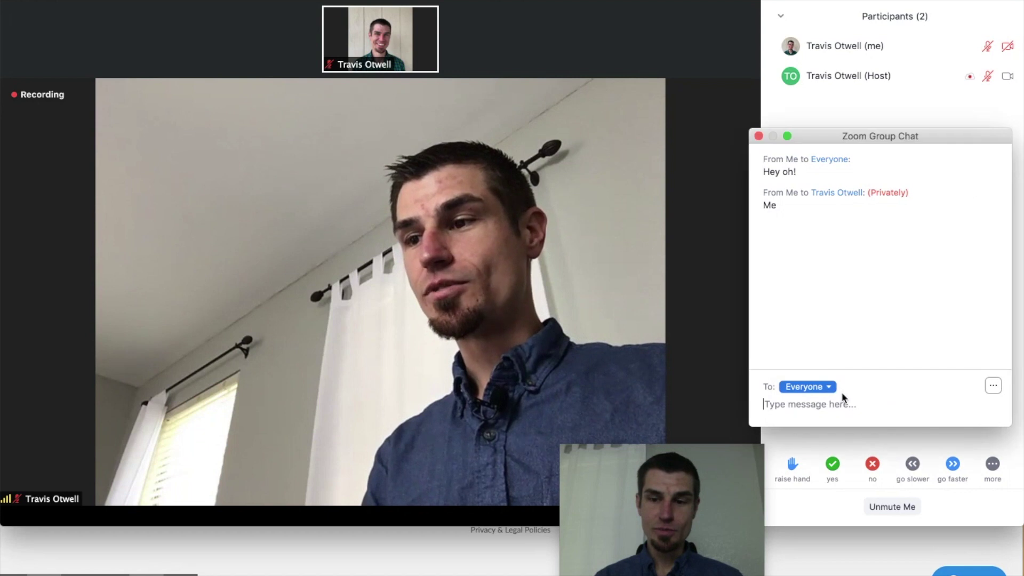
left_click(829, 389)
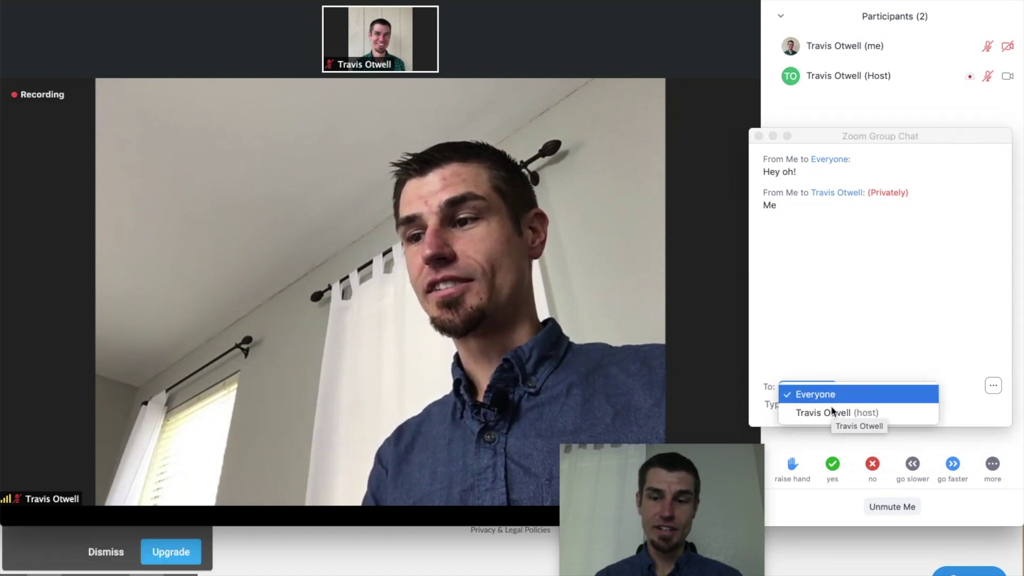
left_click(824, 296)
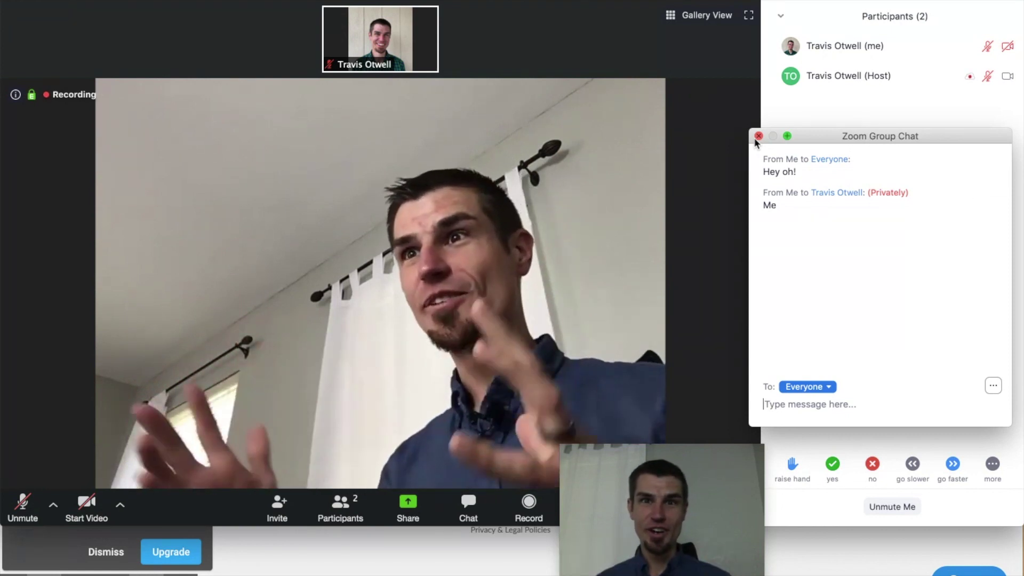
left_click(817, 114)
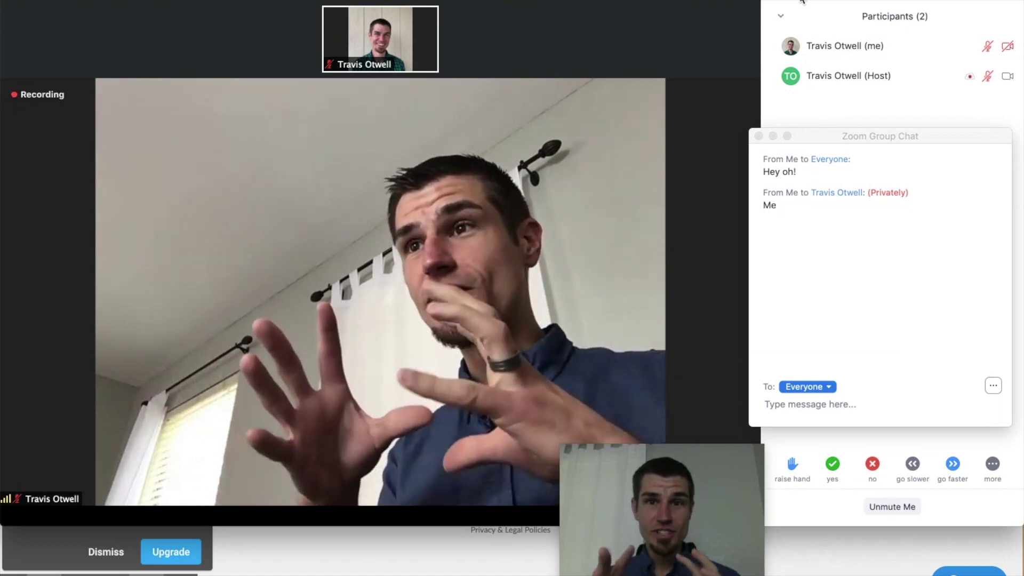
mouse_move(465, 283)
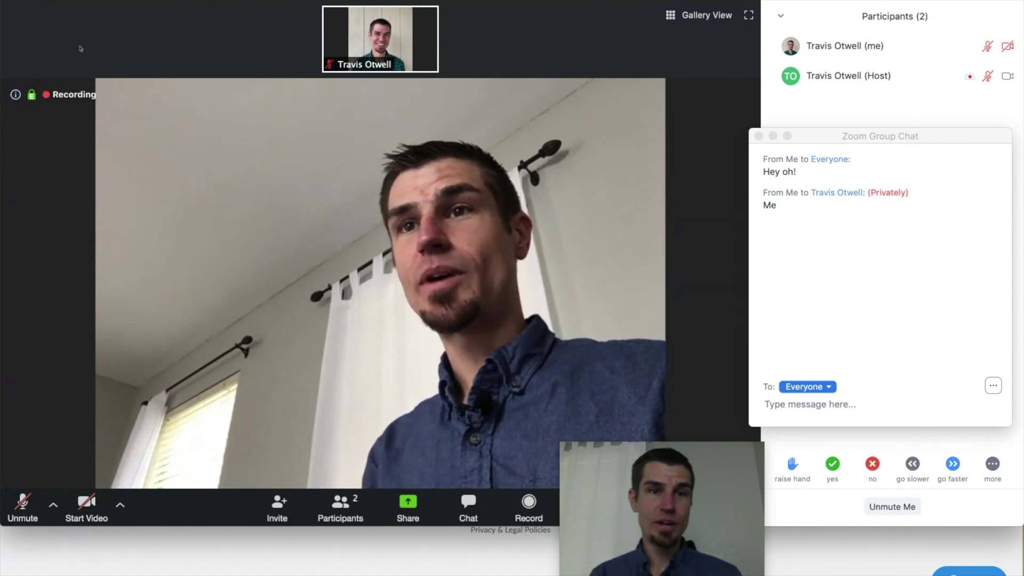
left_click(696, 14)
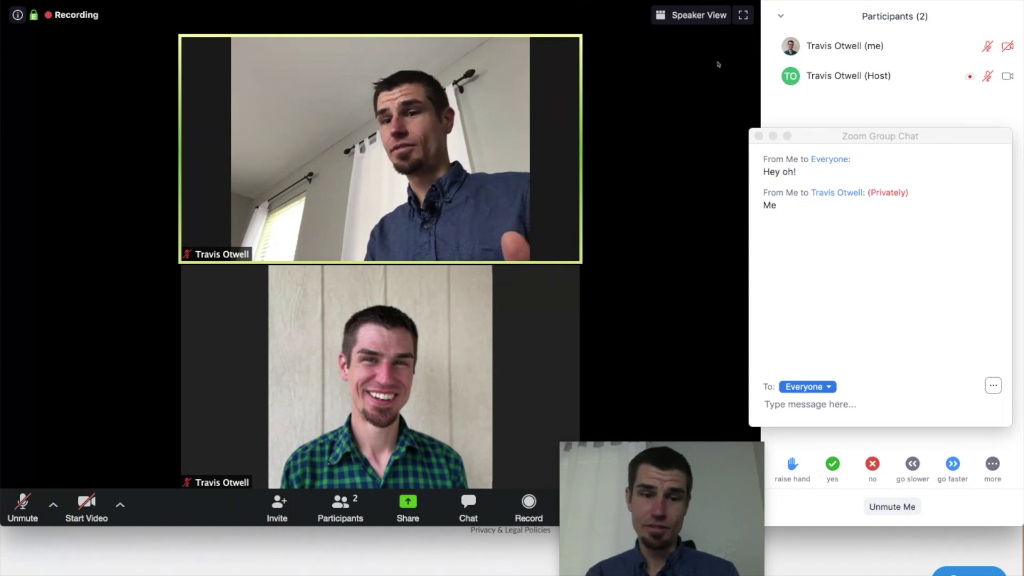
left_click(709, 15)
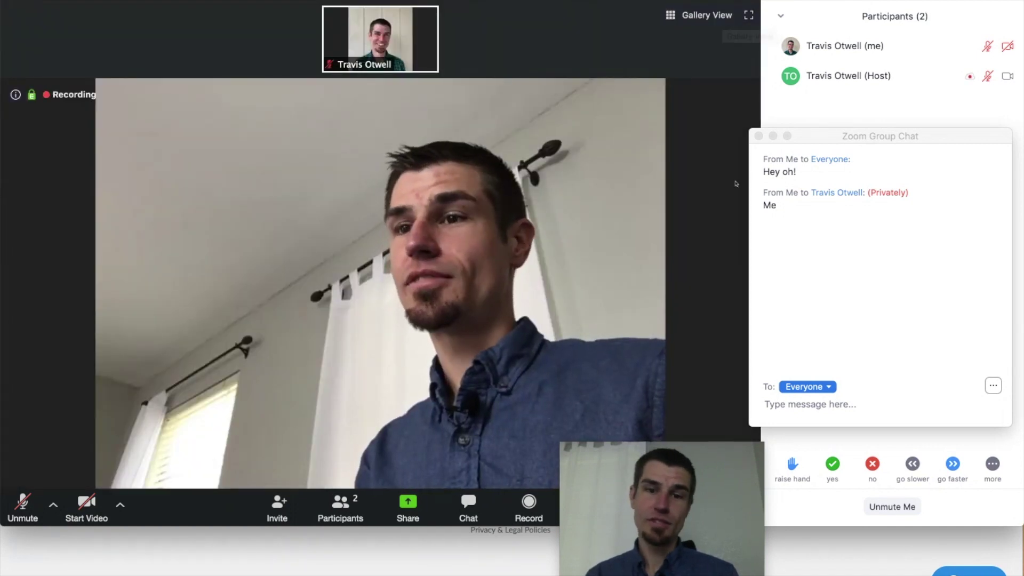